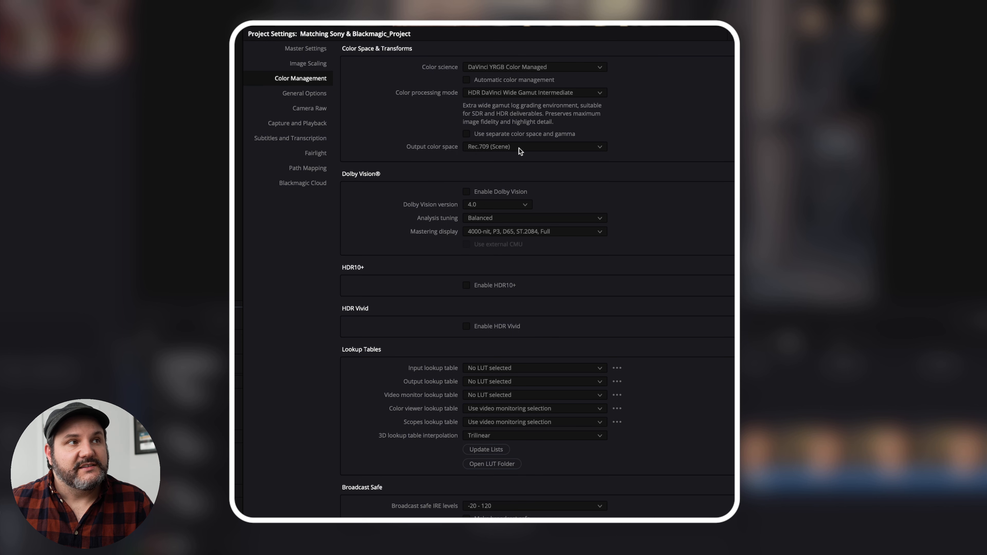
- Set the project's output color space to Rec.709 Gamma 2.4 and save the project settings
left_click(519, 149)
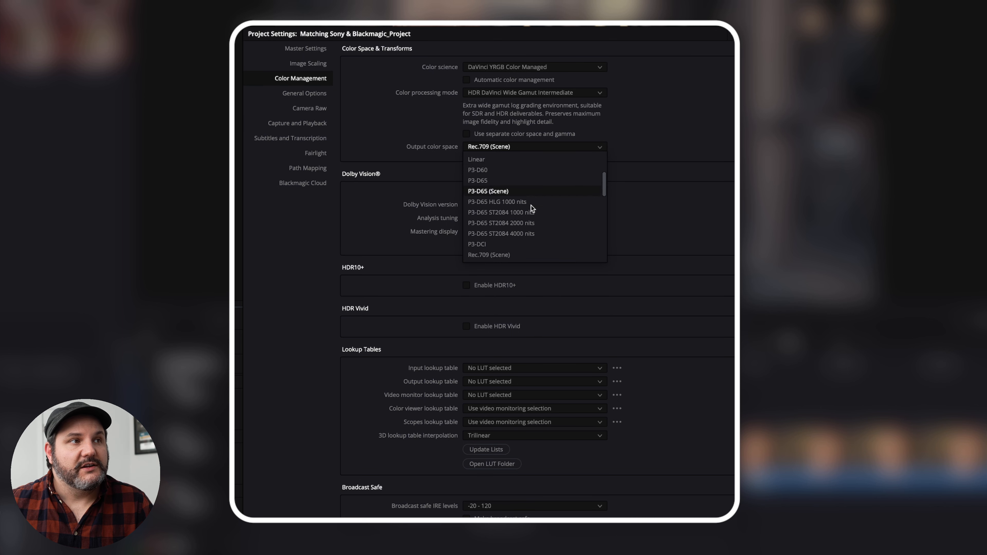
scroll(543, 232, "down", 3)
scroll(543, 234, "down", 1)
left_click(536, 234)
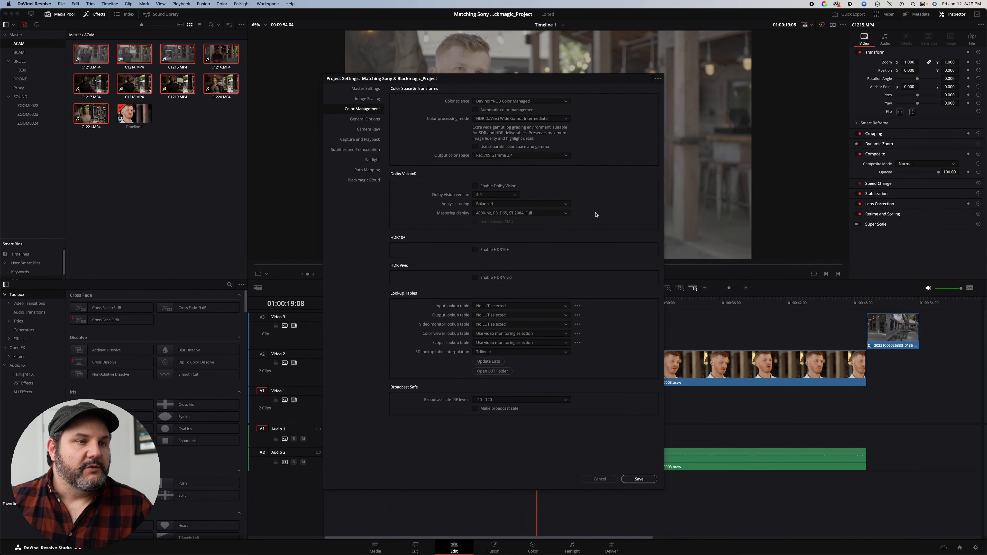
left_click(642, 480)
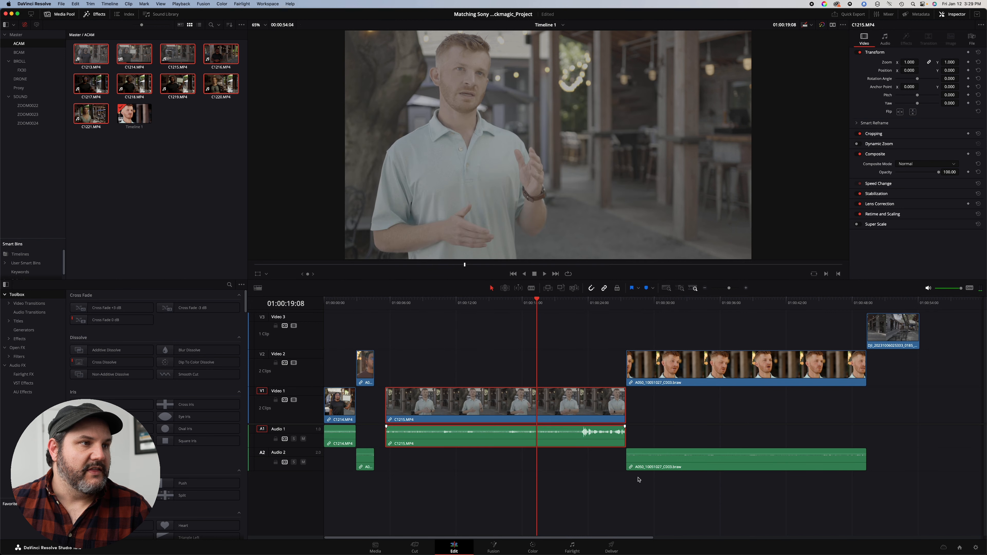
- Compare the look of the C1215.MP4 clip and the A050 .braw interview clip at several points on the timeline
left_click(459, 304)
left_click(691, 303)
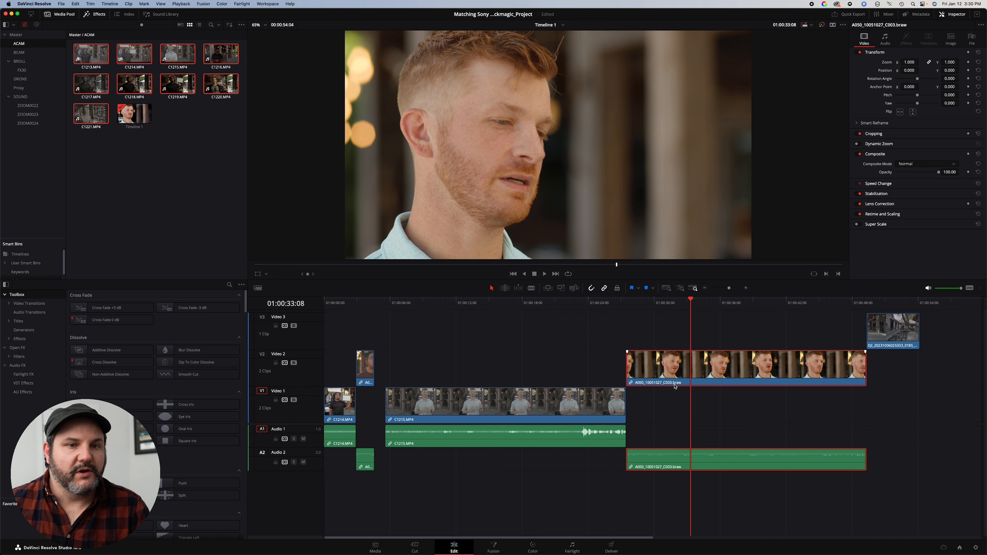
left_click_drag(720, 302, 717, 302)
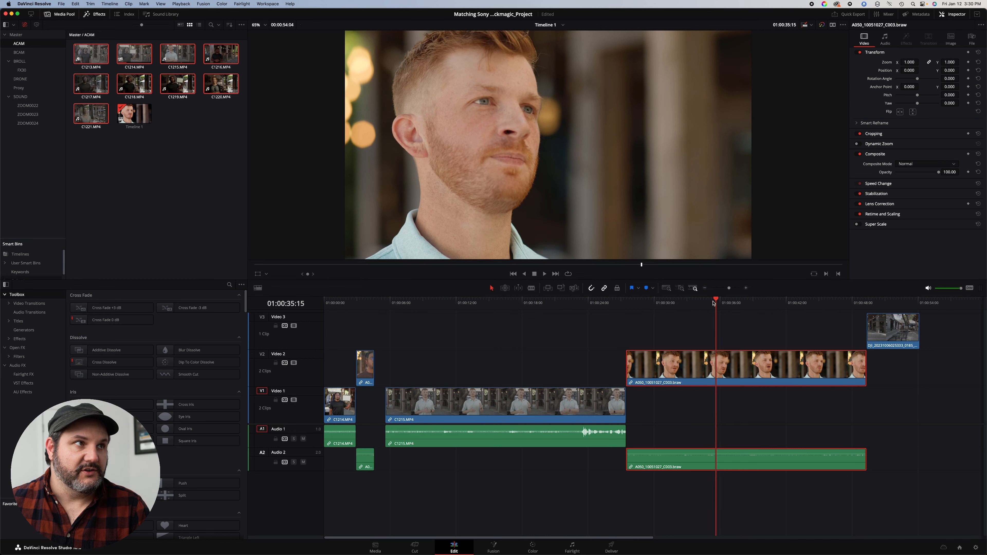
left_click(488, 303)
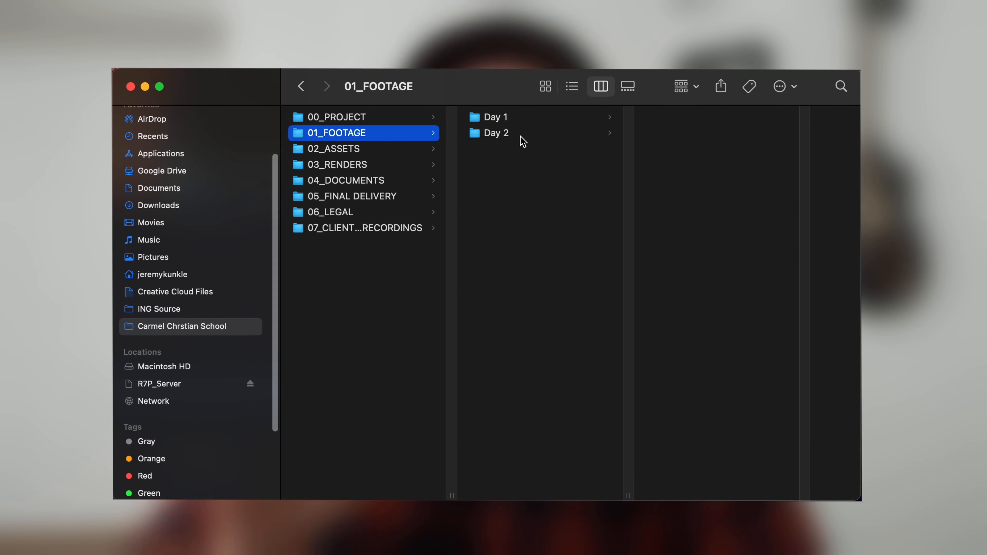
- Browse the per-camera folders inside the Day 2 BROLL footage folder in Finder
left_click(520, 134)
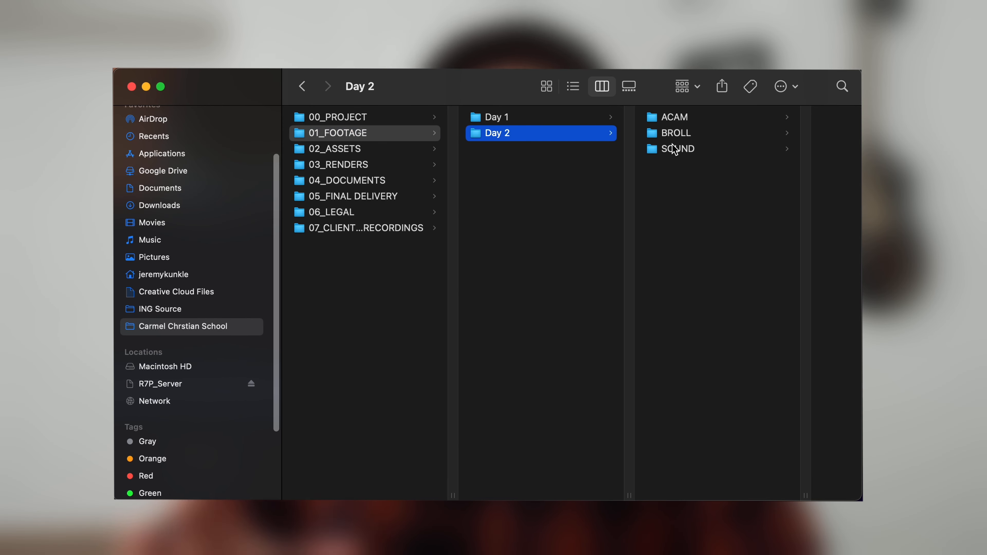
left_click(694, 137)
left_click(737, 116)
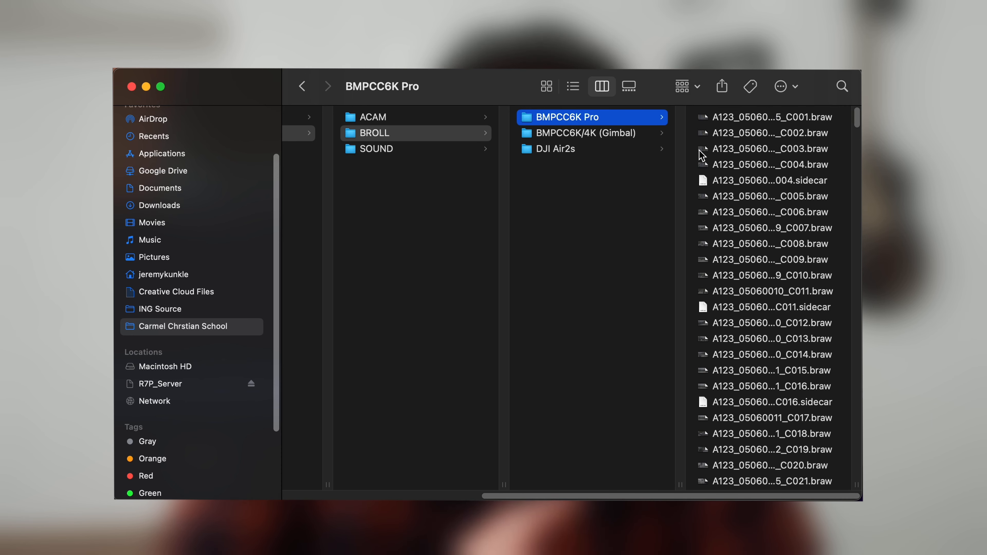
left_click(609, 137)
left_click(600, 150)
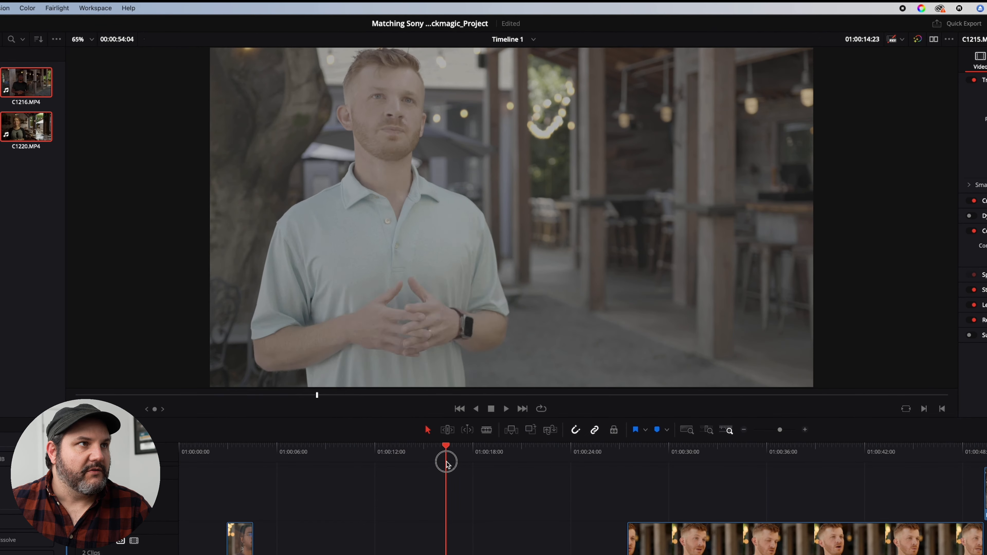
- Select all clips in the ACAM bin and set their input color space to Sony S-Gamut3.Cine/S-Log3
left_click_drag(446, 462, 406, 462)
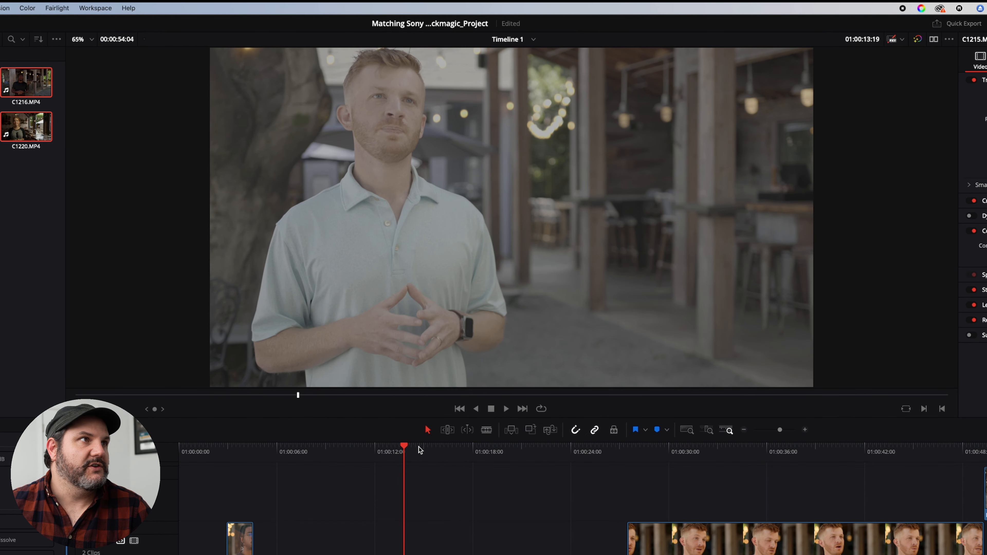
left_click(434, 507)
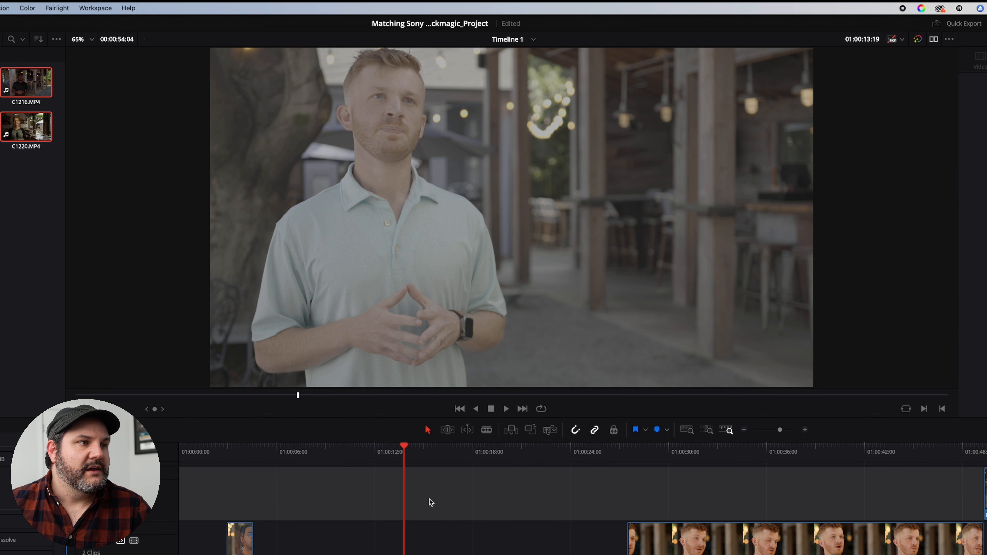
left_click(10, 252)
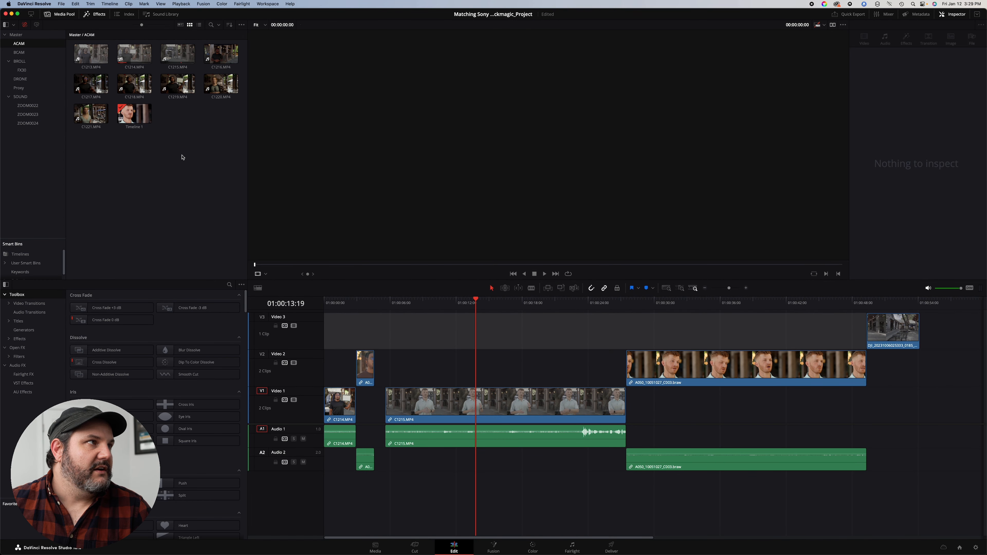
key("super+a")
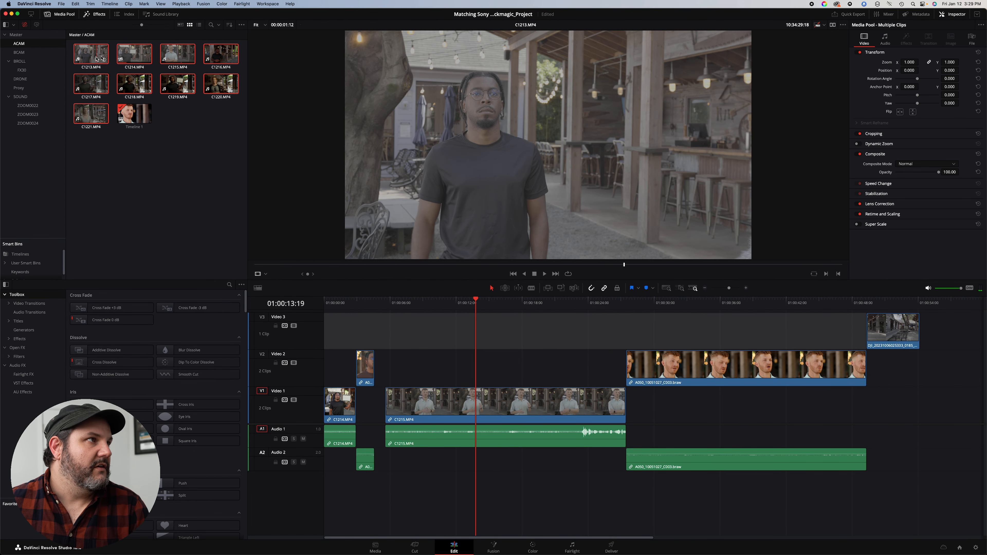
right_click(139, 57)
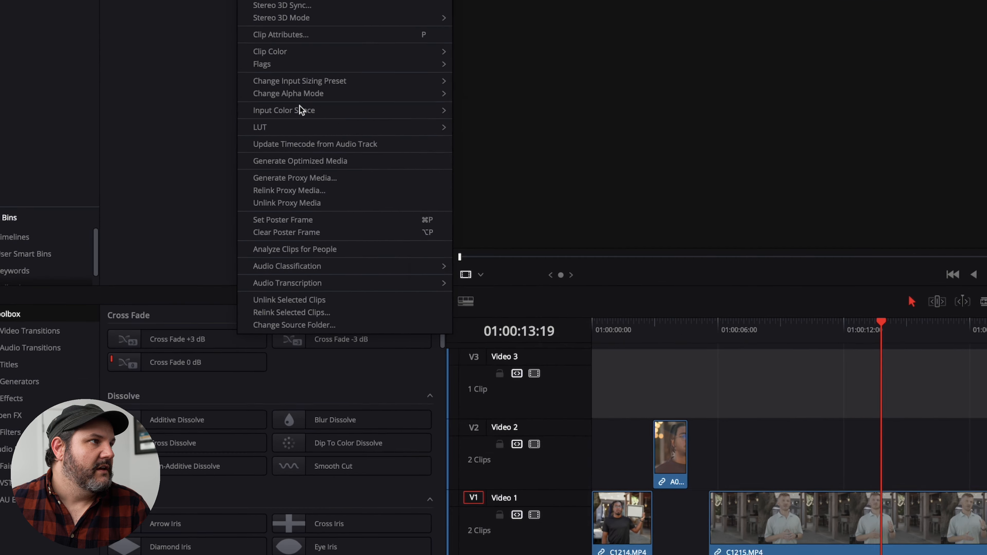
mouse_move(171, 188)
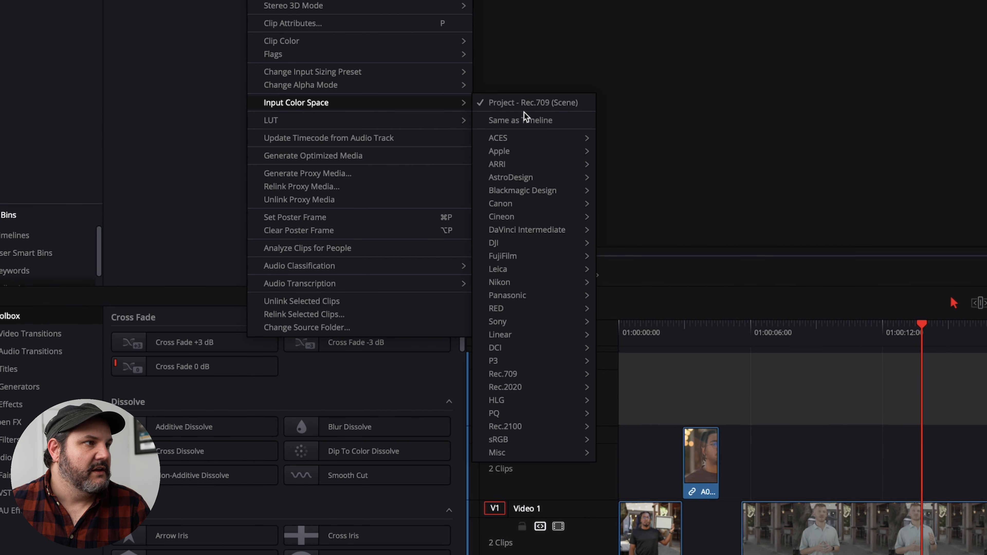
mouse_move(496, 321)
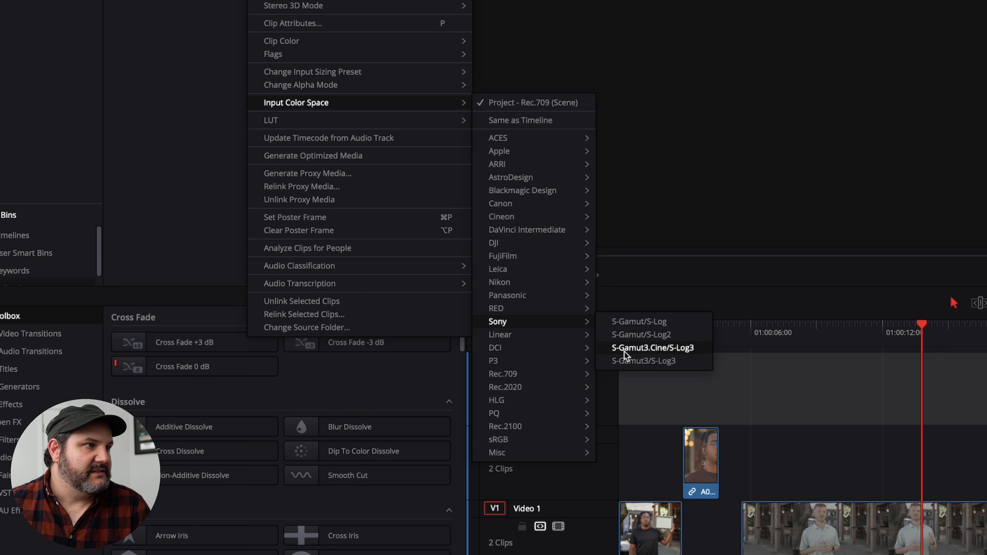
left_click(667, 349)
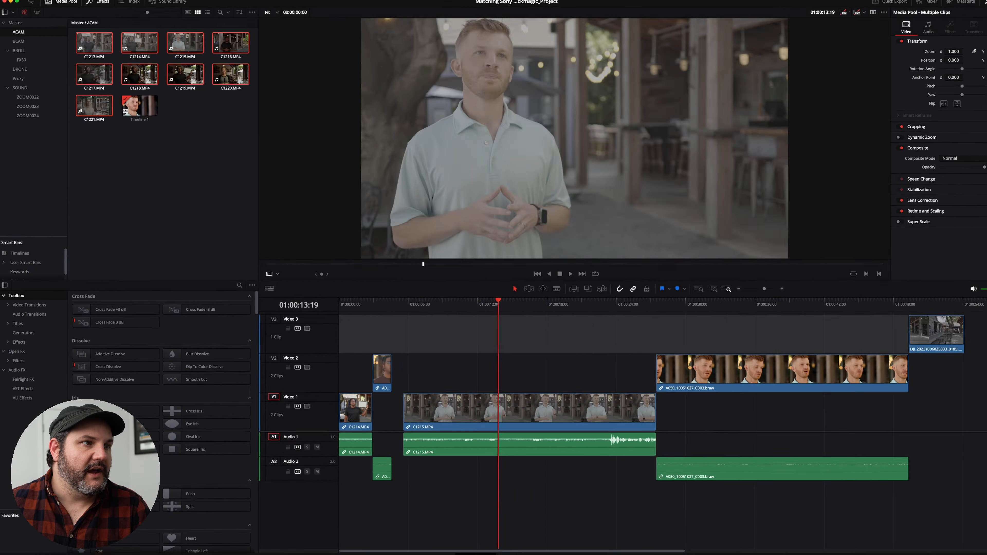
left_click(479, 308)
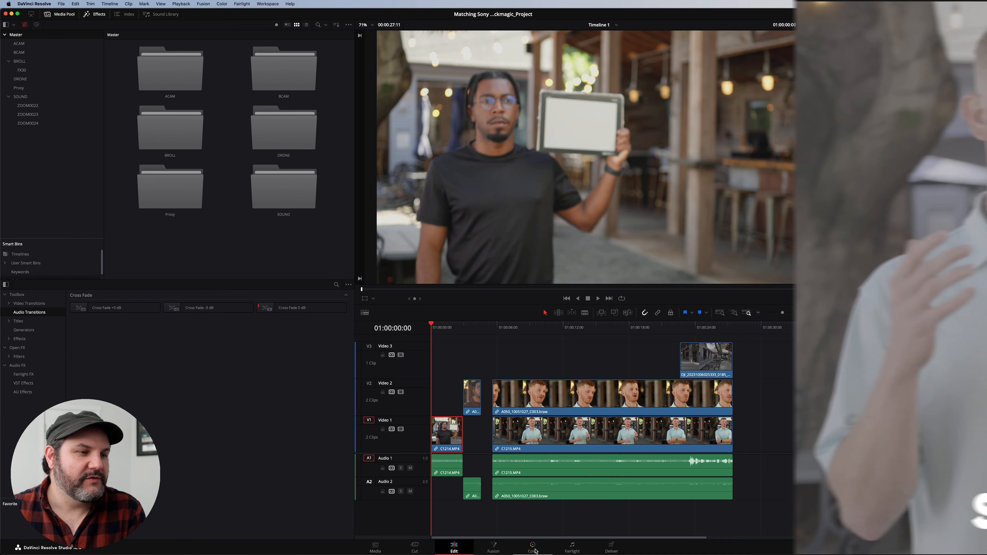
- Switch to the Color page and review the color checker shots from both cameras and the Blackmagic interview clip
left_click(534, 550)
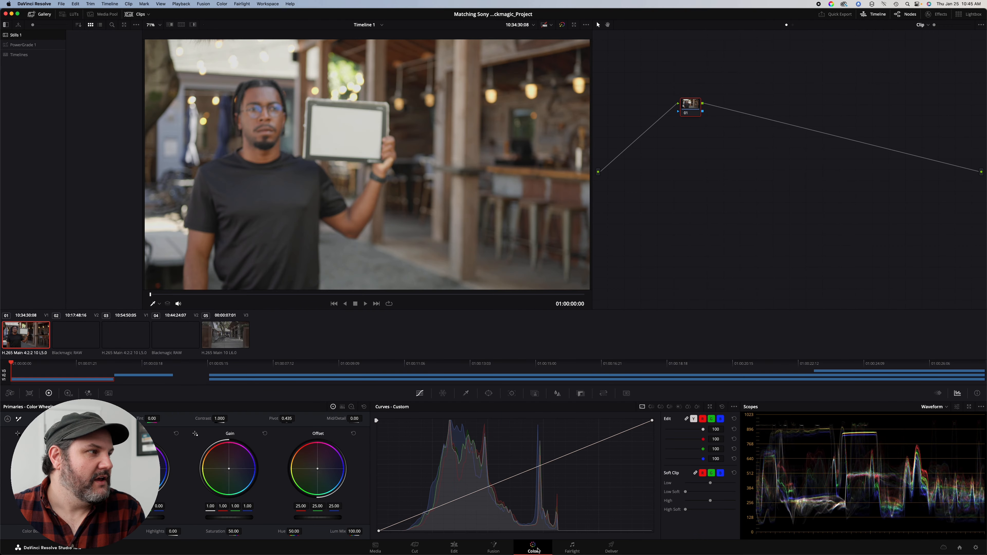
left_click(143, 362)
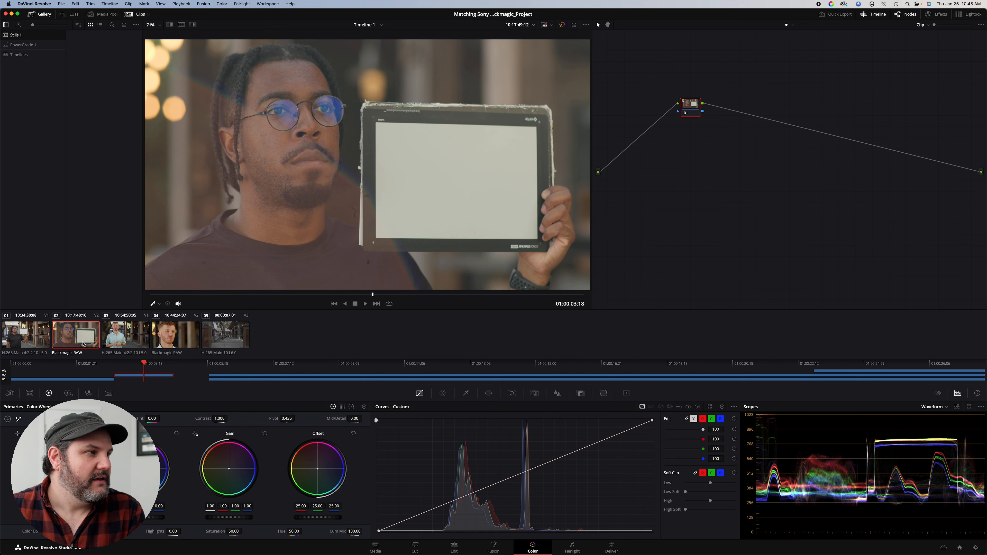
left_click_drag(144, 372, 148, 369)
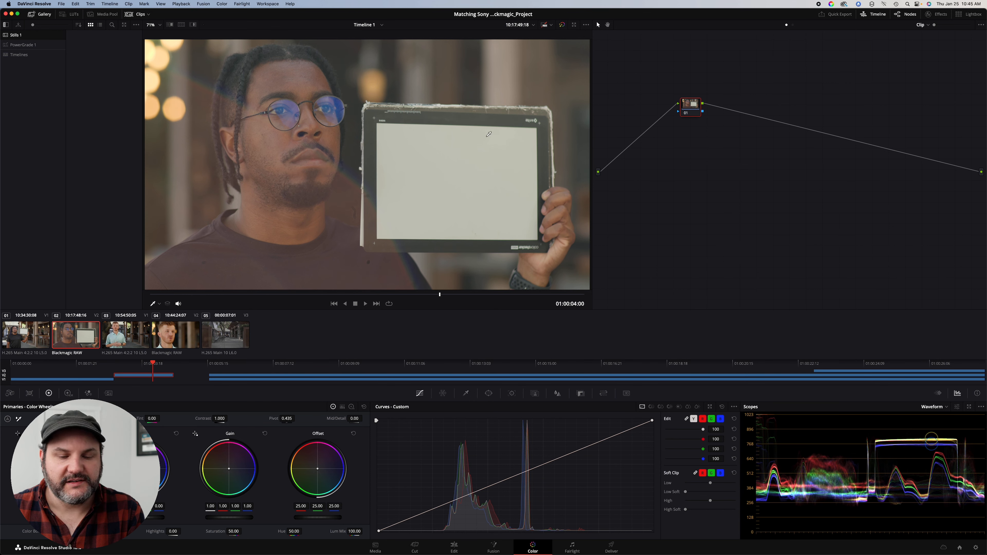
left_click(81, 372)
left_click(160, 368)
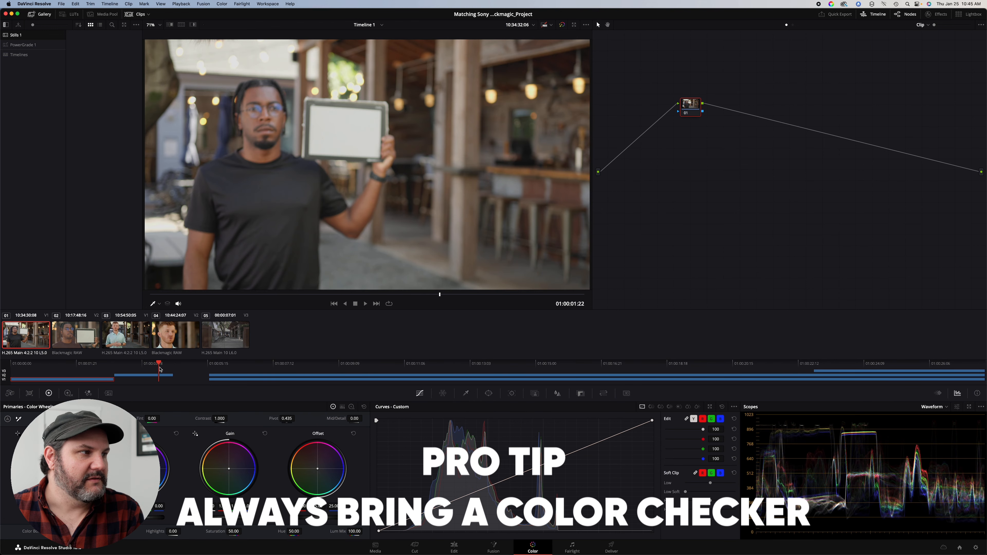
left_click(248, 364)
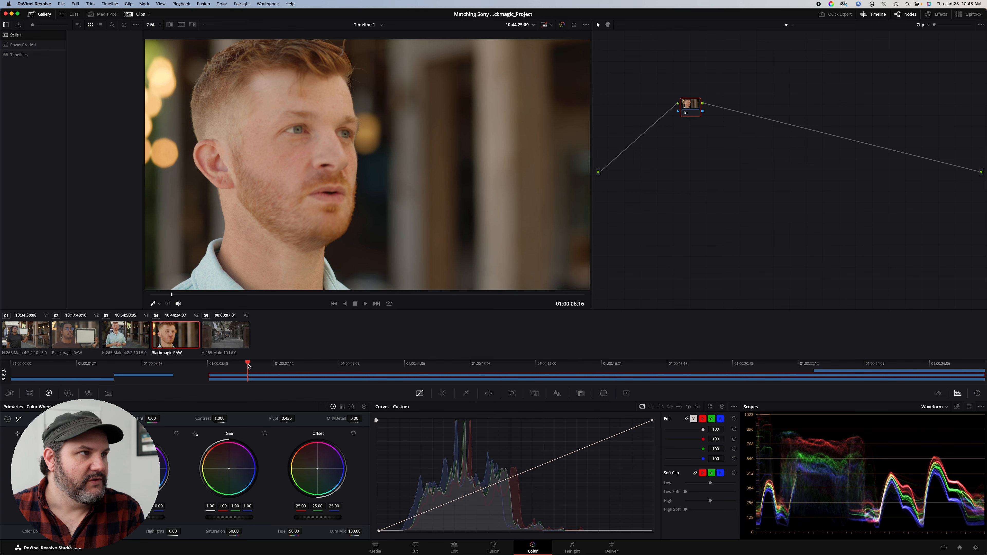
- White balance clips 02 and 01 by sampling the white card in each shot
left_click(155, 377)
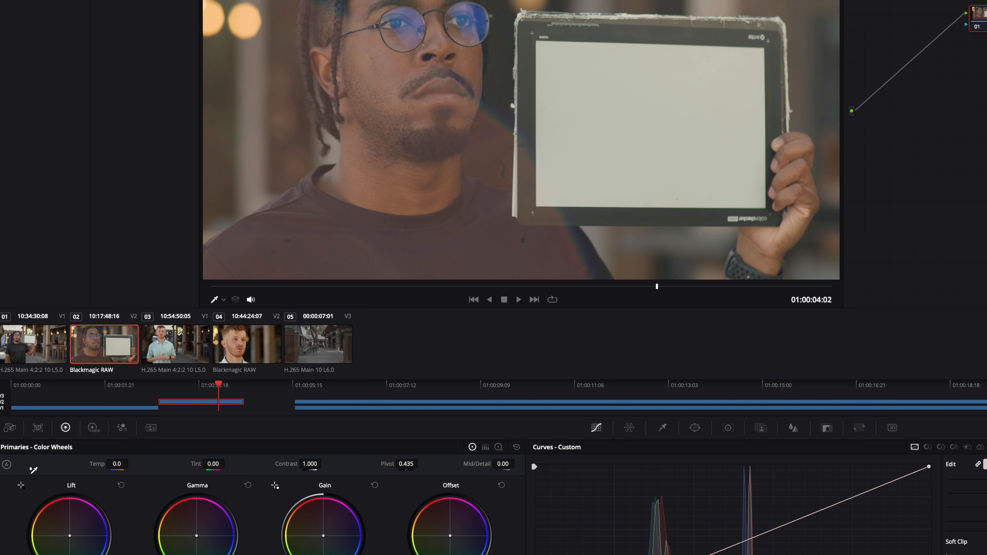
left_click(718, 85)
left_click(123, 386)
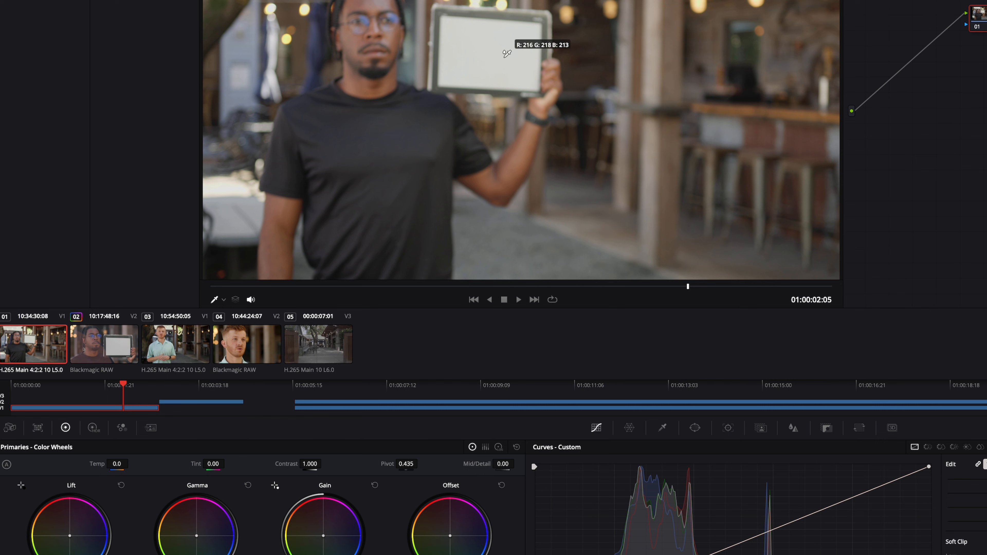
left_click(518, 44)
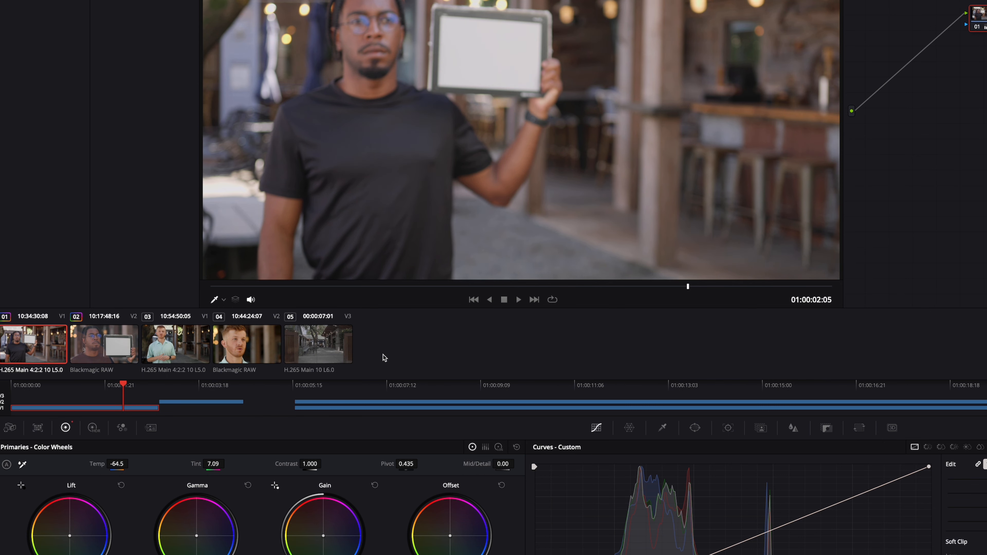
left_click(205, 386)
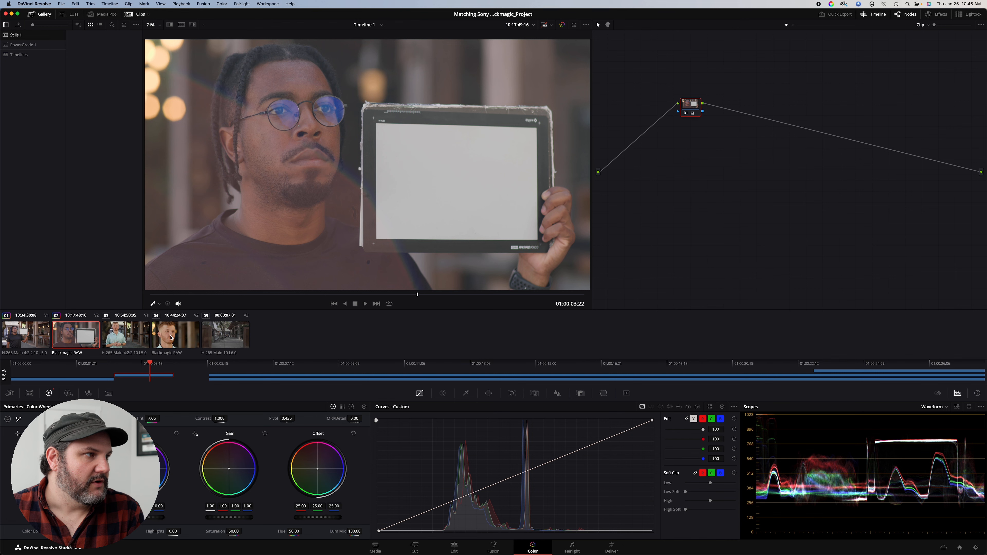
- Apply clip 01's grade to Sony interview clip 03 and disable the Video 2 track to check it
left_click(134, 337)
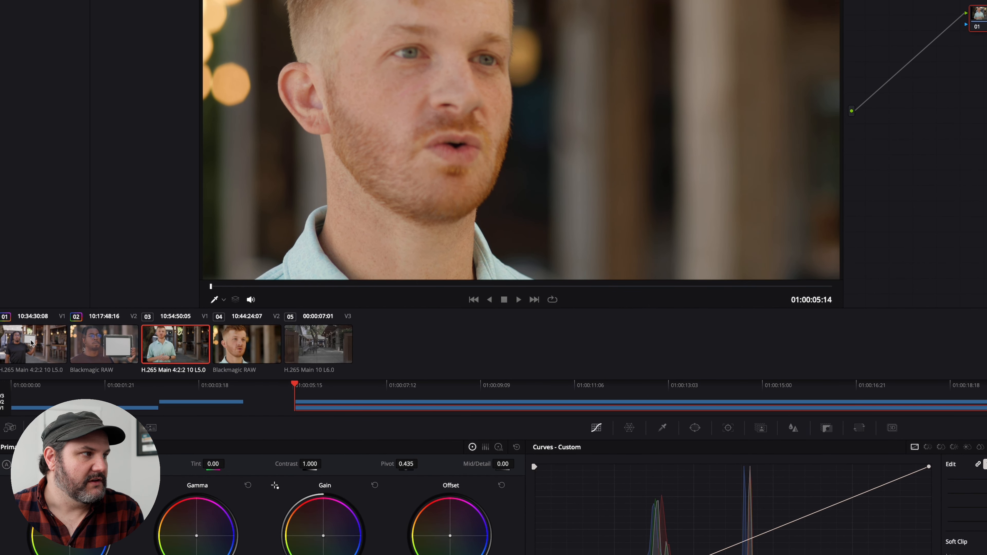
right_click(30, 345)
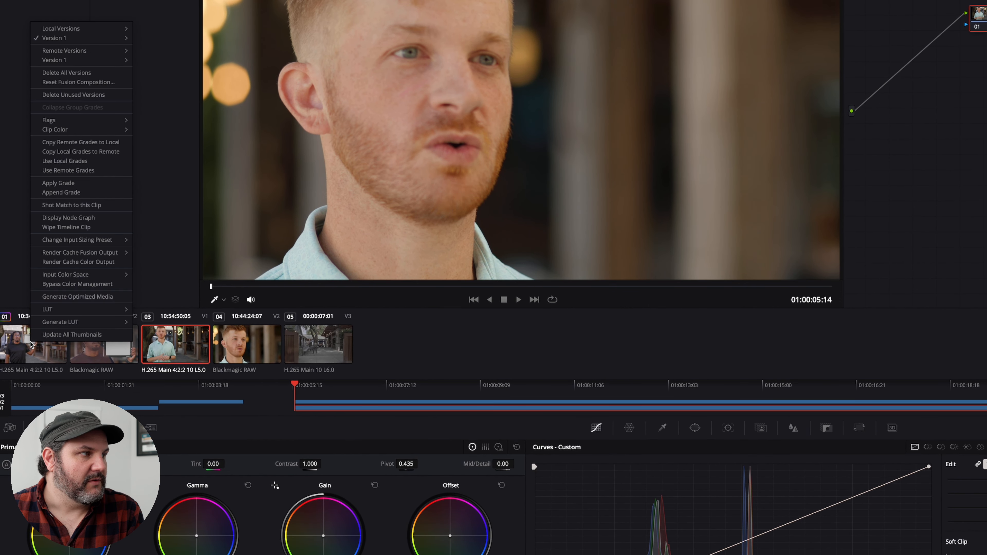
left_click(64, 185)
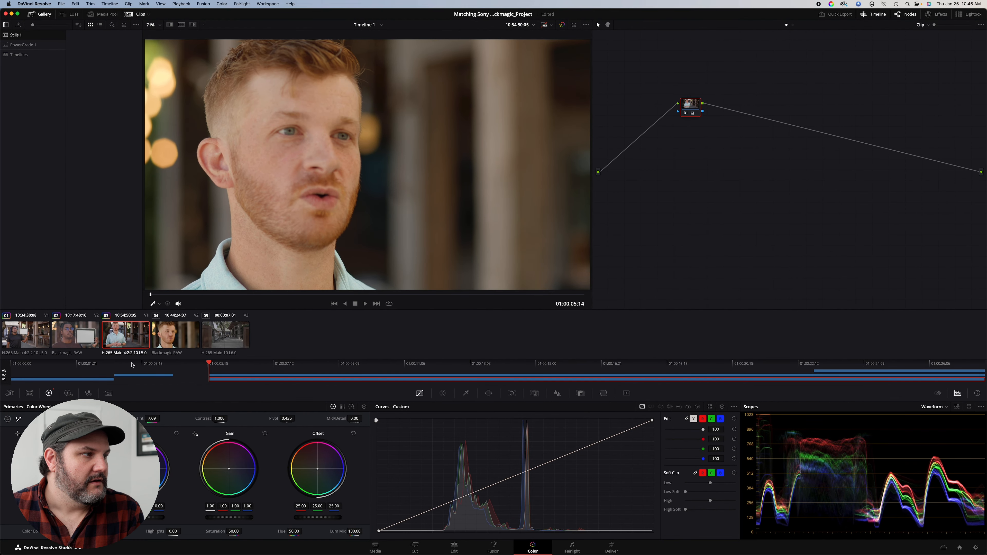
left_click(4, 376)
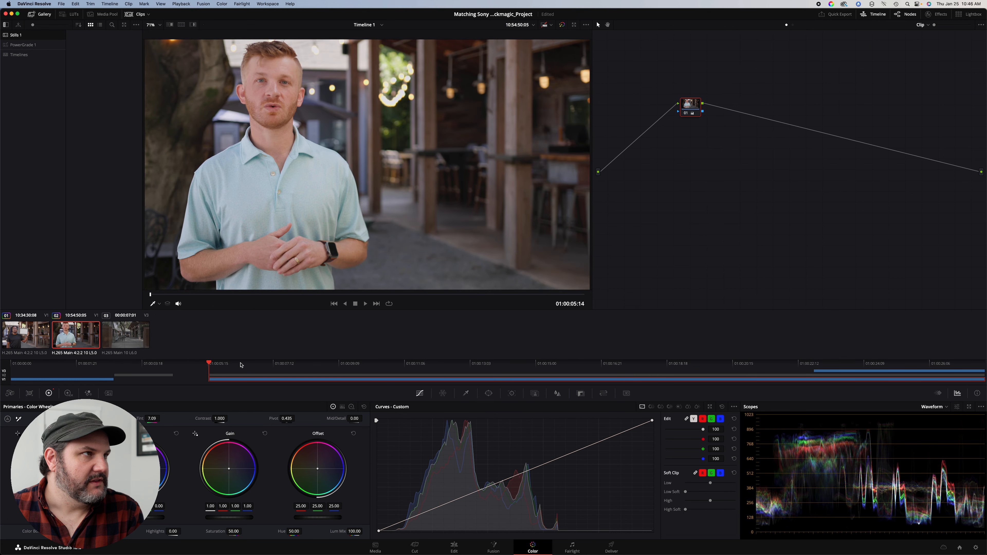
- Re-enable the Video 2 track, apply clip 02's grade to Blackmagic interview clip 04, and play the clip
left_click(4, 375)
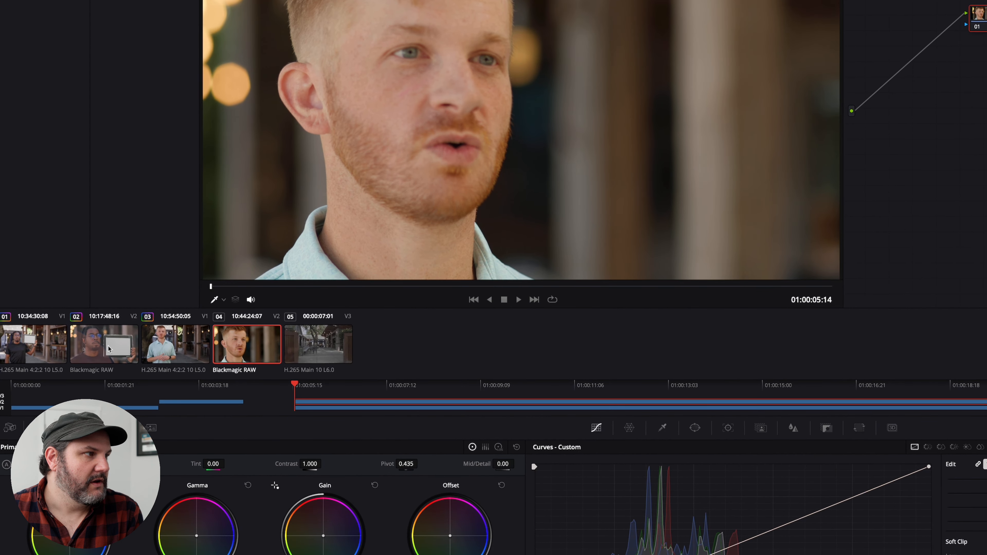
right_click(79, 334)
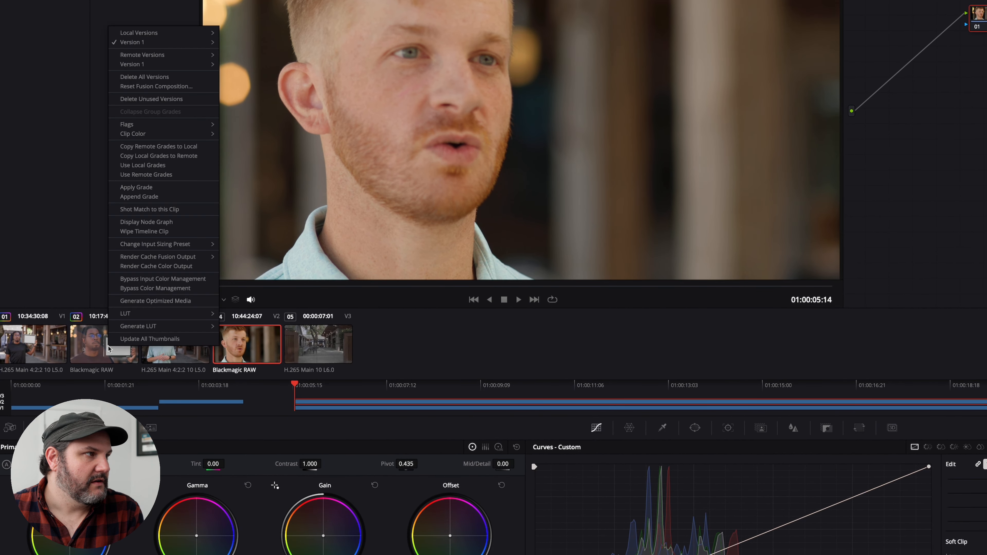
left_click(160, 188)
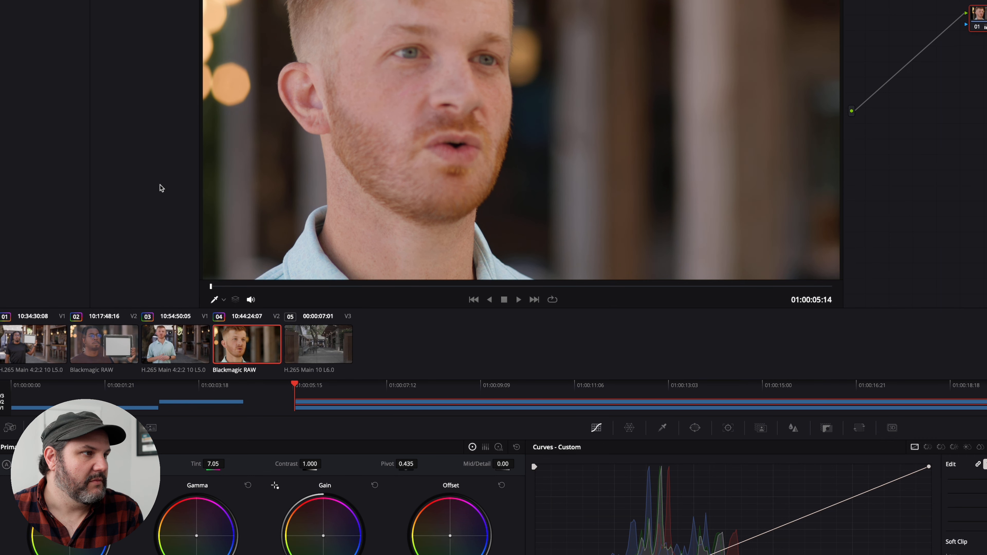
key("space")
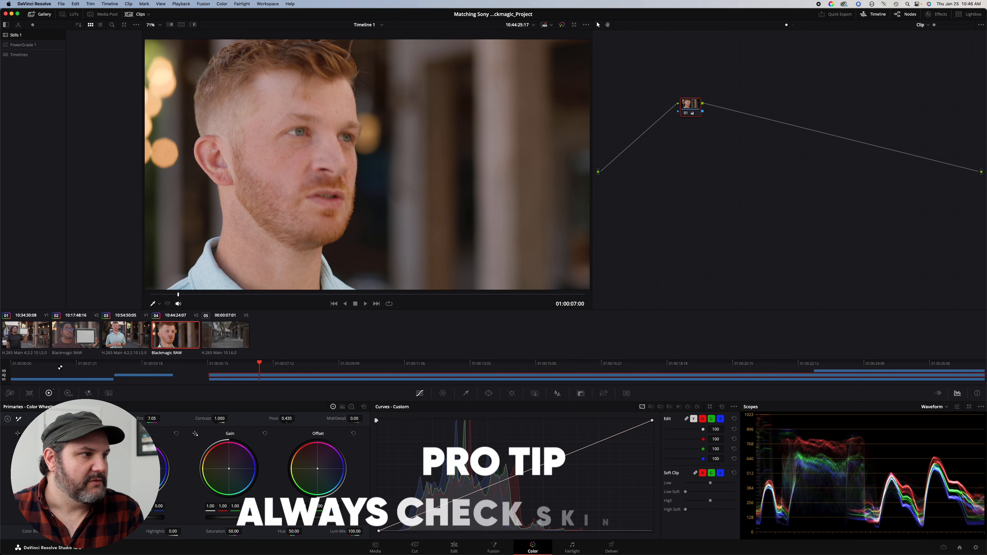
- Switch the scope to Vectorscope to check the skin tones, and review its display settings and the Display Qualifier Focus option
left_click(945, 408)
left_click(942, 432)
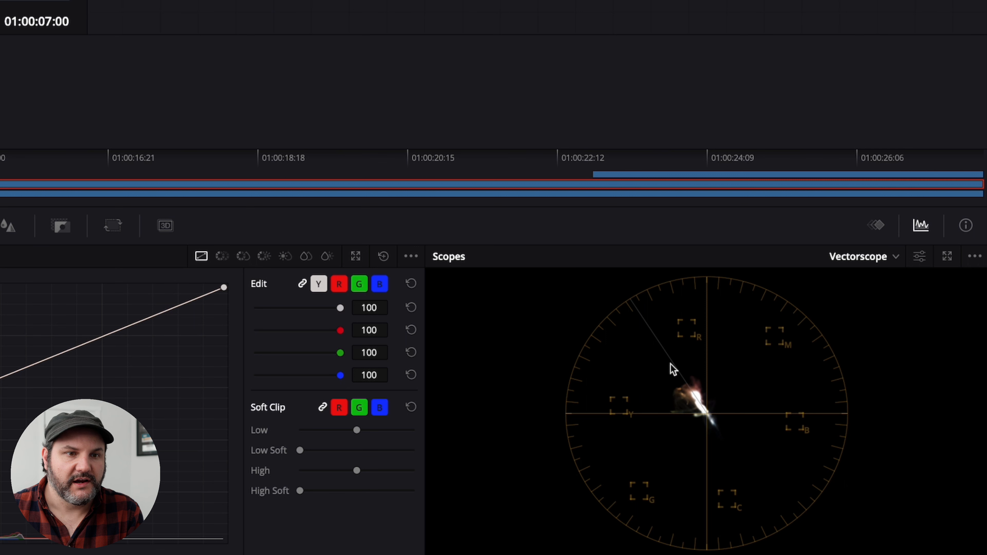
left_click(924, 259)
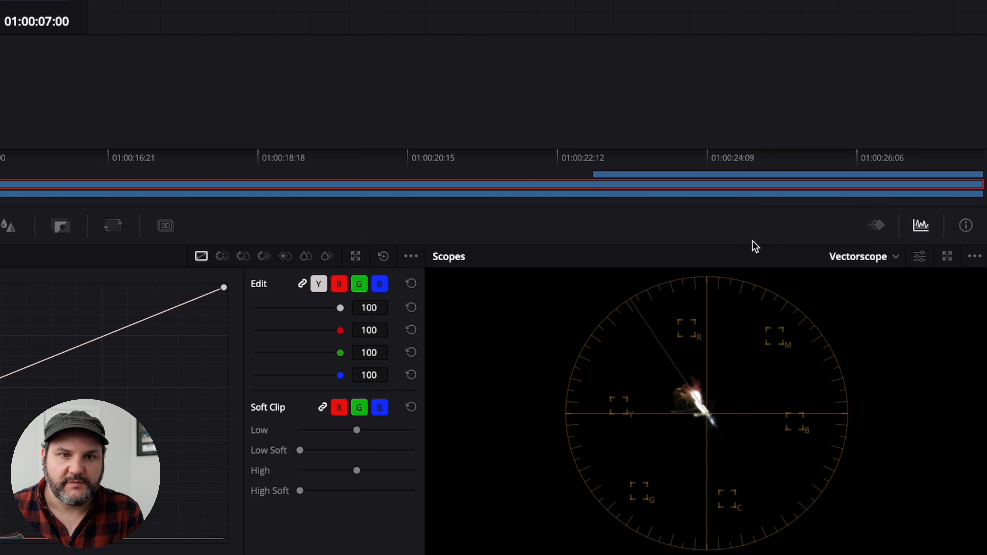
left_click(975, 257)
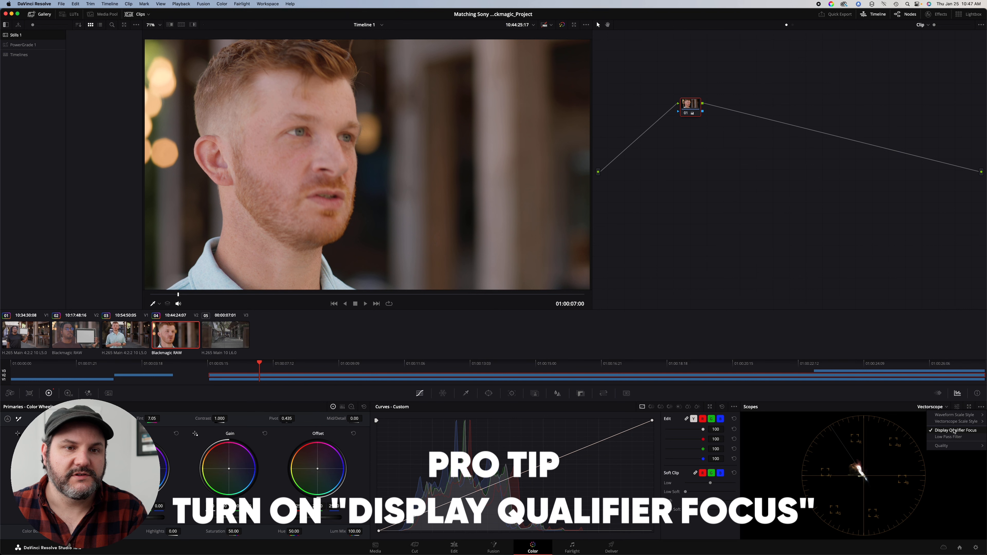
left_click(910, 422)
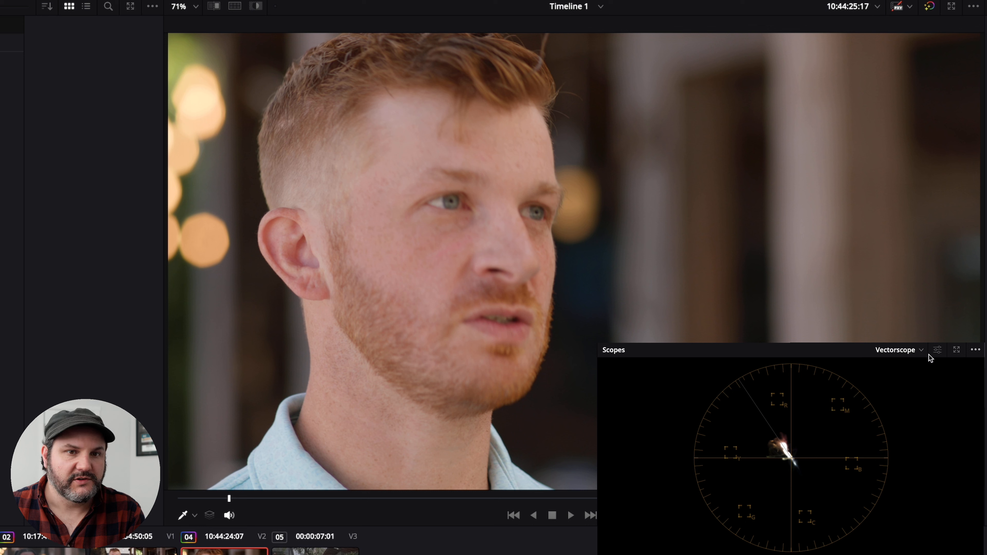
- Set the scope to Waveform and compare the Blackmagic interview clip with the Sony interview clip
left_click(922, 353)
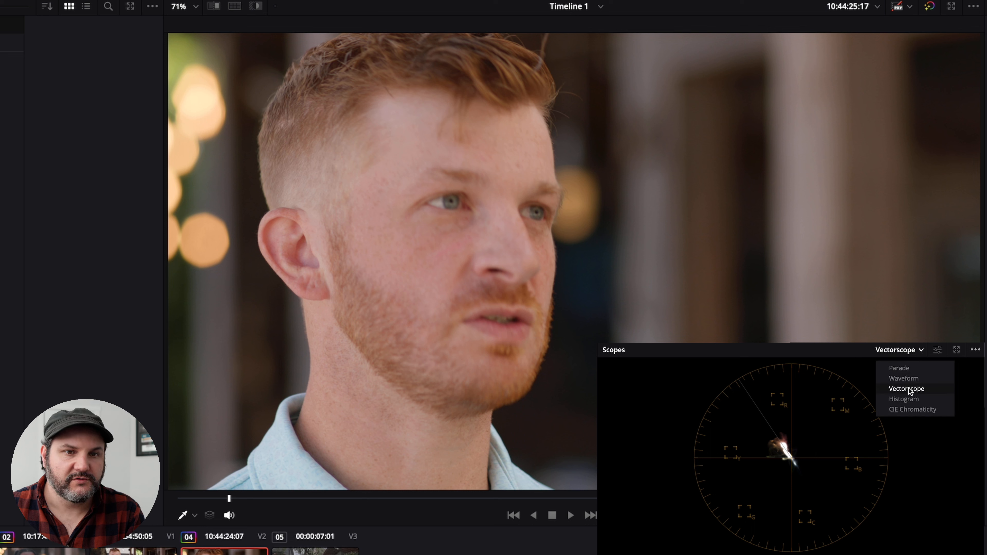
left_click(904, 379)
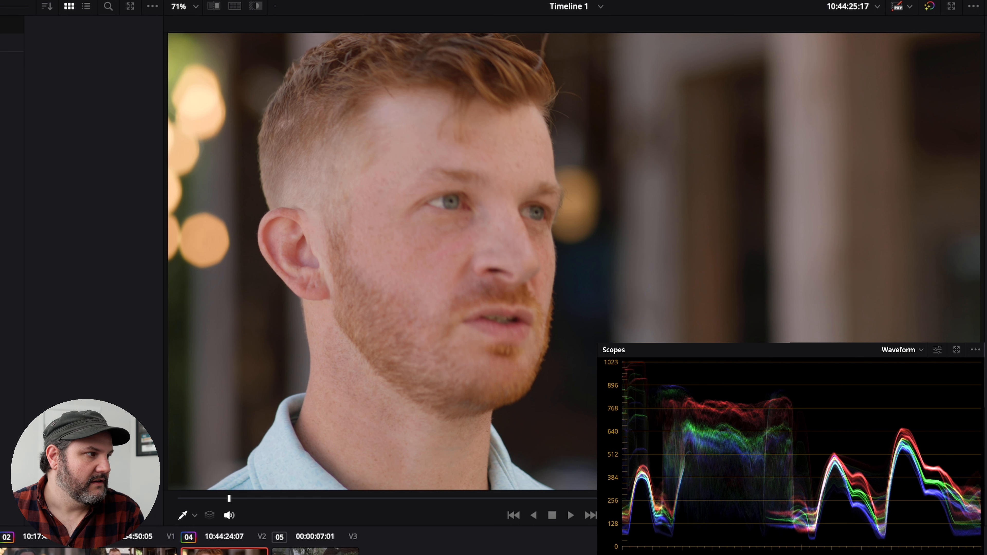
key("Down")
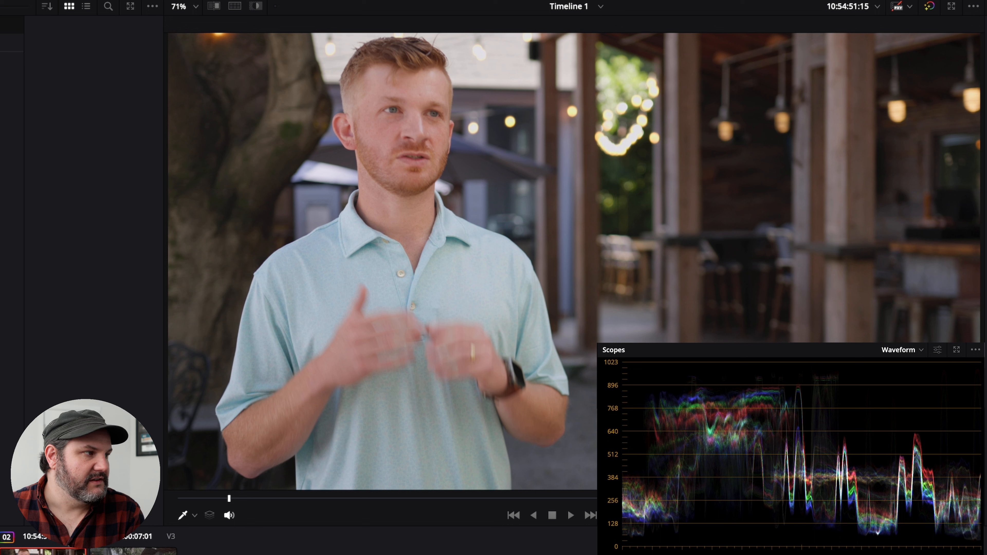
key("Up")
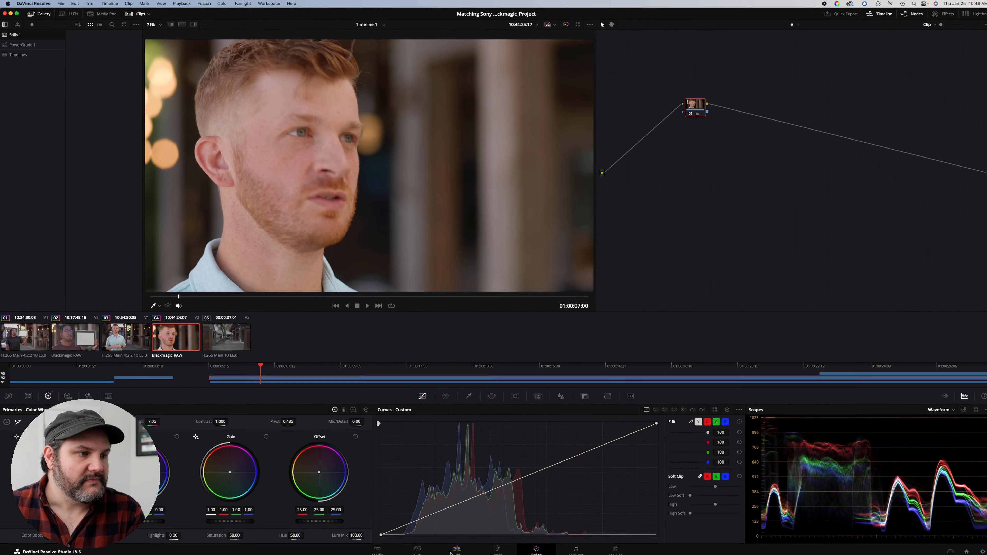
- On the Edit page, park the playhead on the Video 3 drone clip and locate its source clip in the media pool
left_click(452, 548)
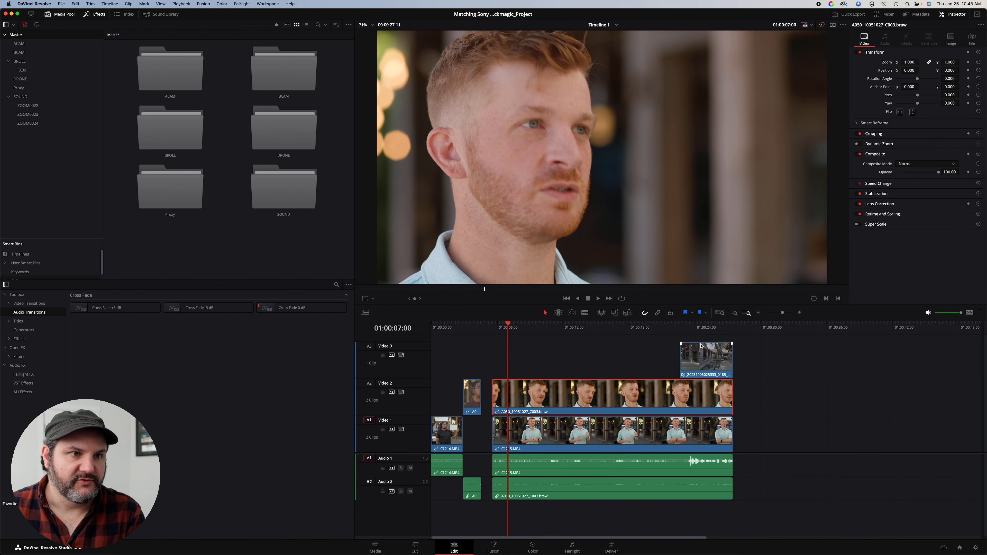
left_click(709, 327)
mouse_move(708, 327)
left_mouse_down()
mouse_move(680, 330)
mouse_move(710, 337)
left_mouse_up()
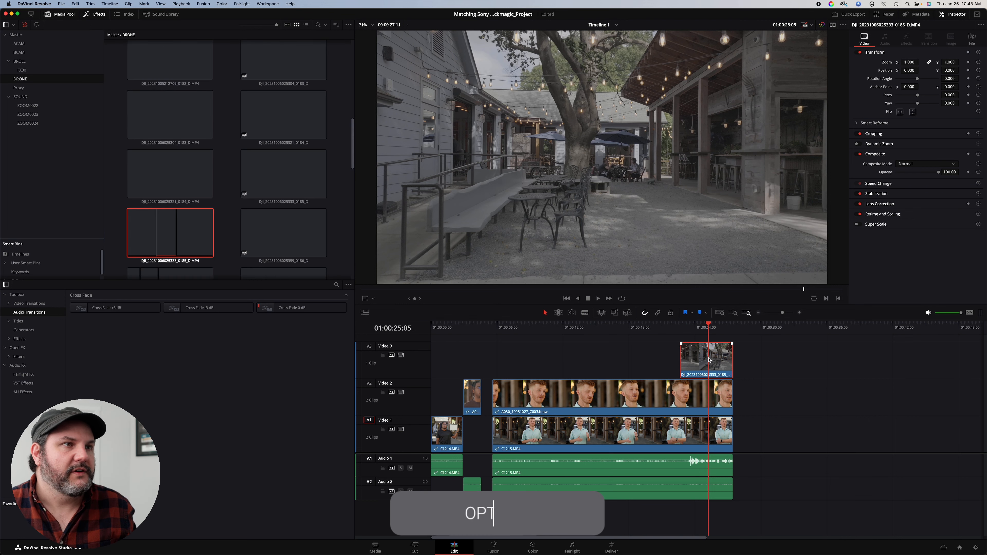
key("alt+f")
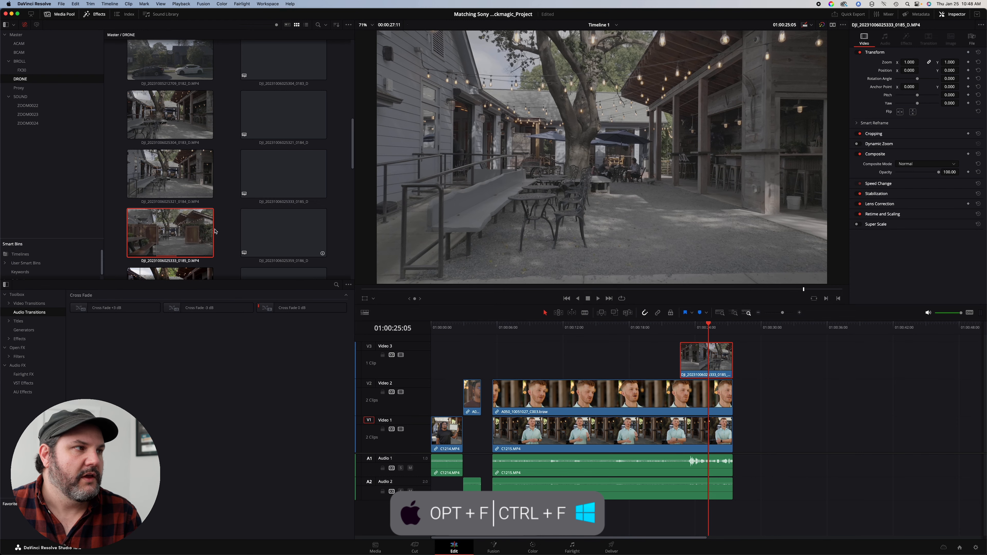
- Set the input color space of the drone source clip to DJI D-Gamut/D-Log
right_click(193, 230)
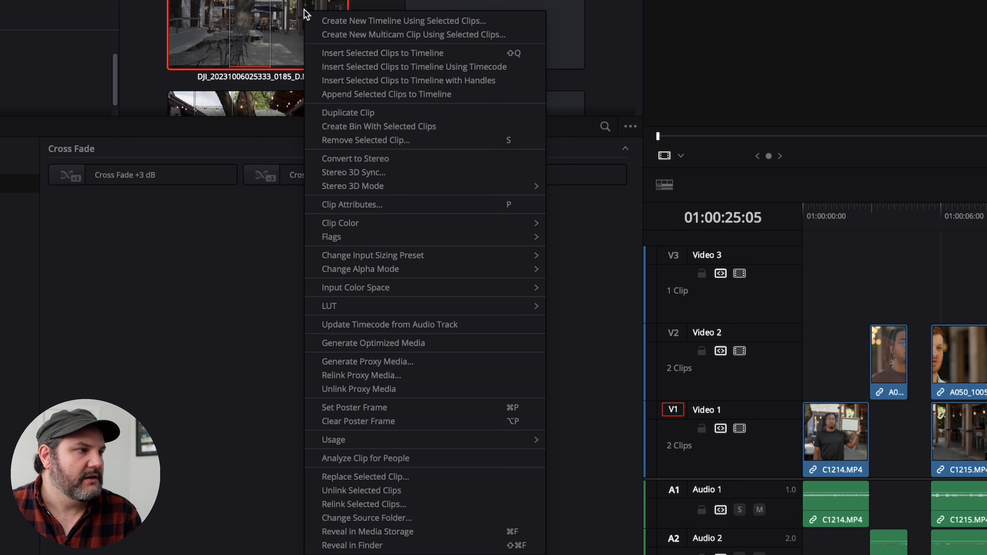
mouse_move(402, 290)
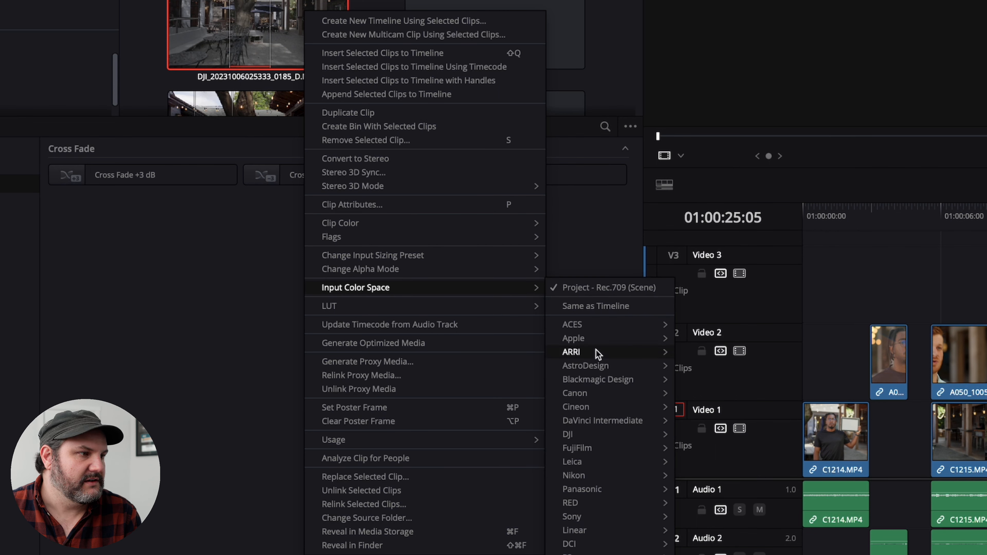
mouse_move(617, 439)
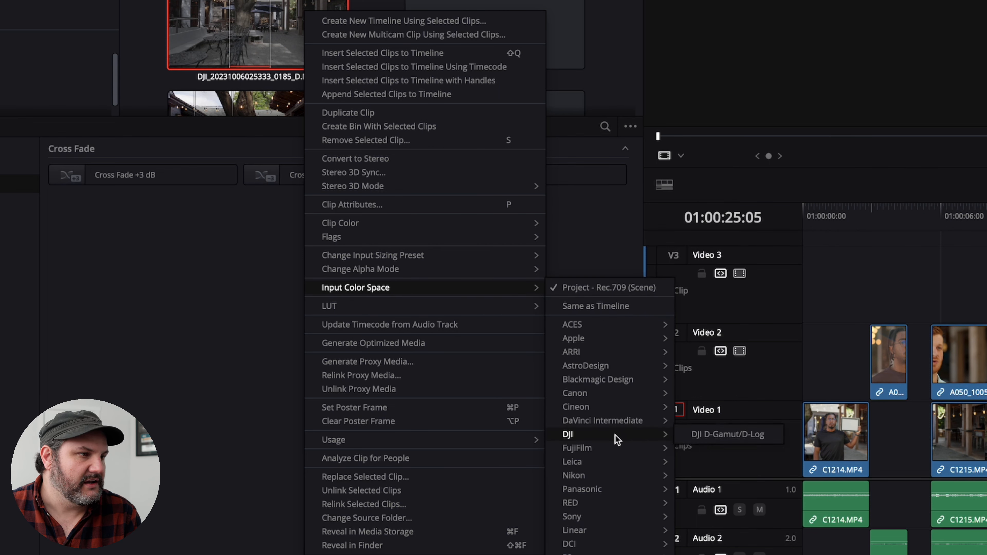
left_click(713, 439)
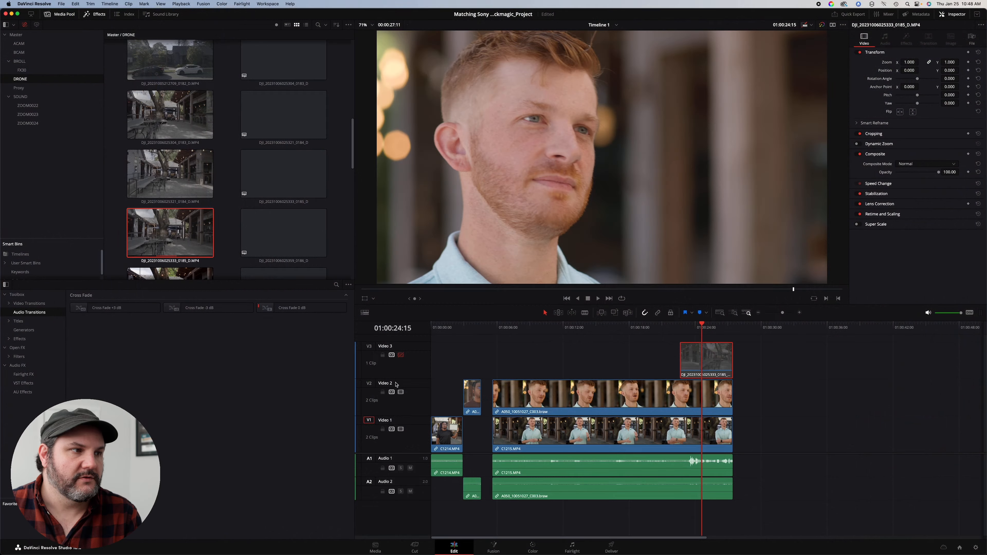
- Toggle the Video 2 and Video 3 tracks to compare the drone shot with both interview angles, and scrub back to the drone clip's start
left_click(401, 392)
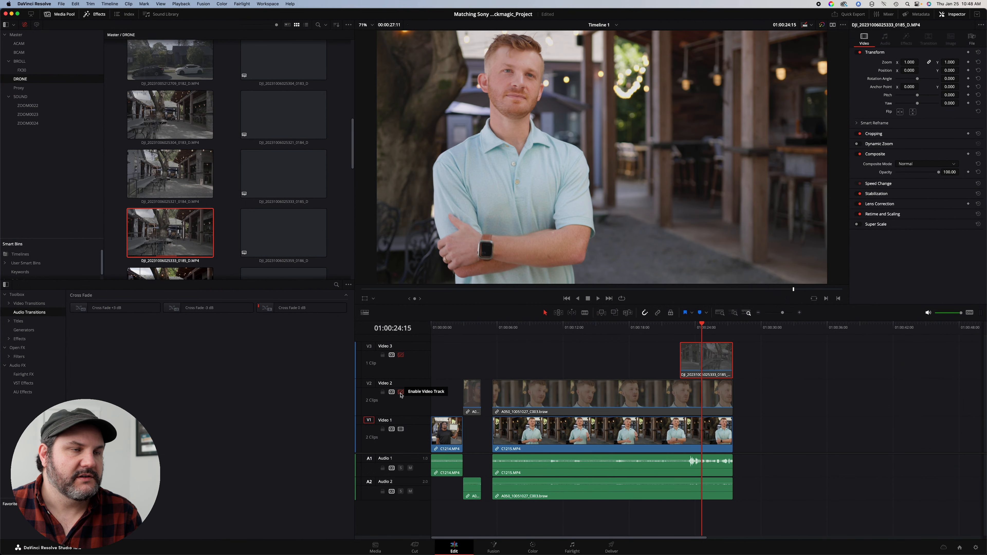
left_click(401, 355)
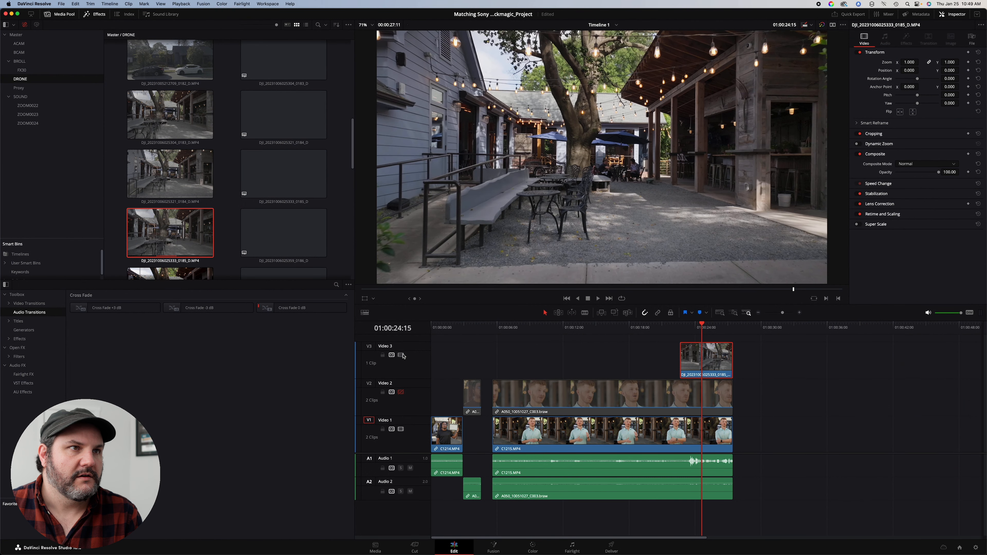
left_click(401, 392)
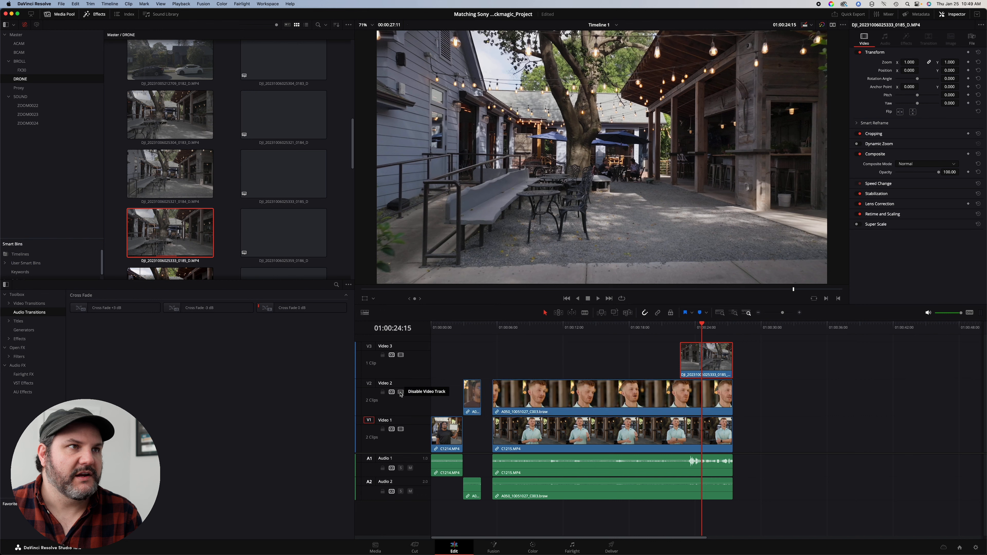
mouse_move(686, 328)
left_mouse_down()
mouse_move(652, 328)
mouse_move(689, 331)
left_mouse_up()
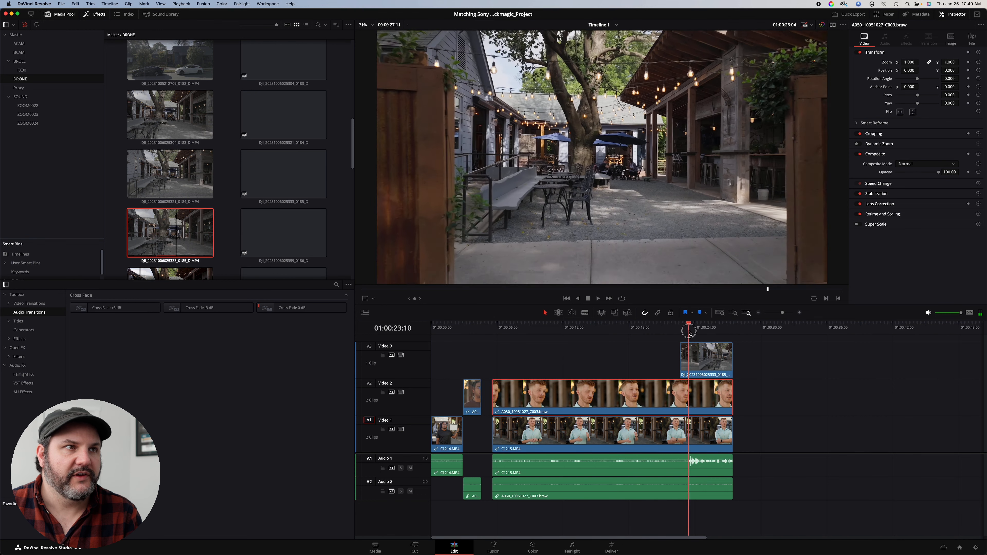